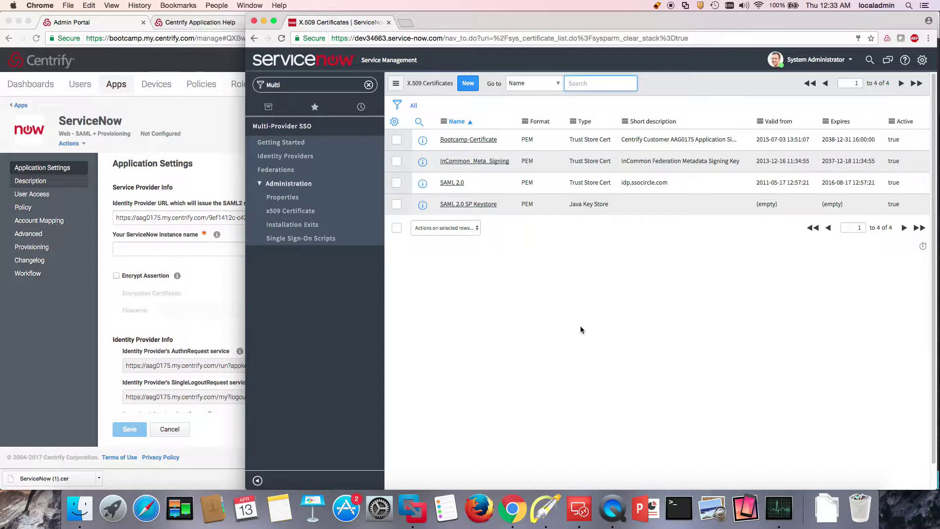
Highlight the Bootcamp-Certificate entry with the screen annotation tool, then clear the annotation
left_click(546, 508)
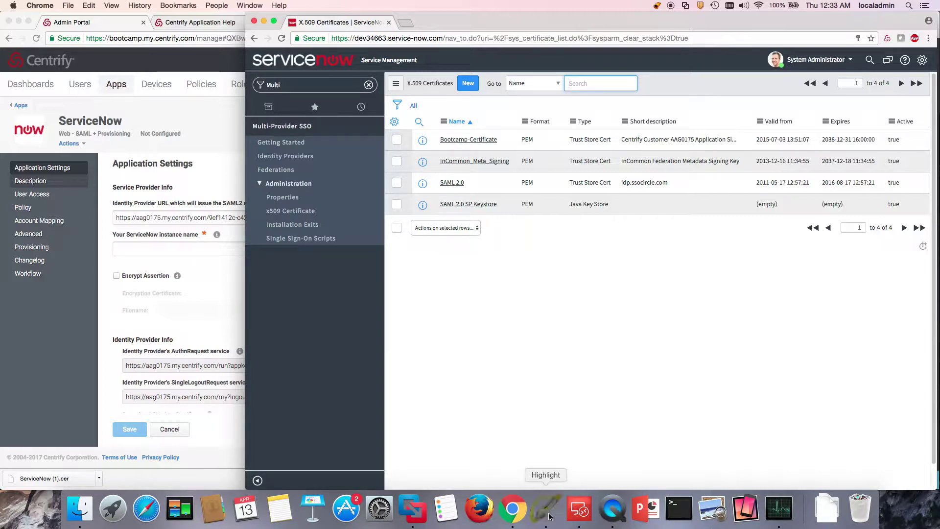
left_click_drag(512, 122, 496, 139)
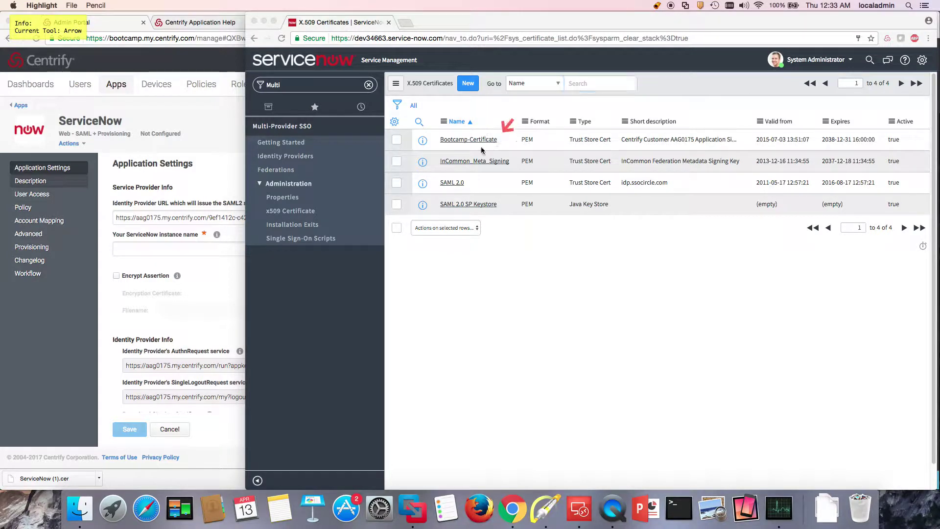
key("f")
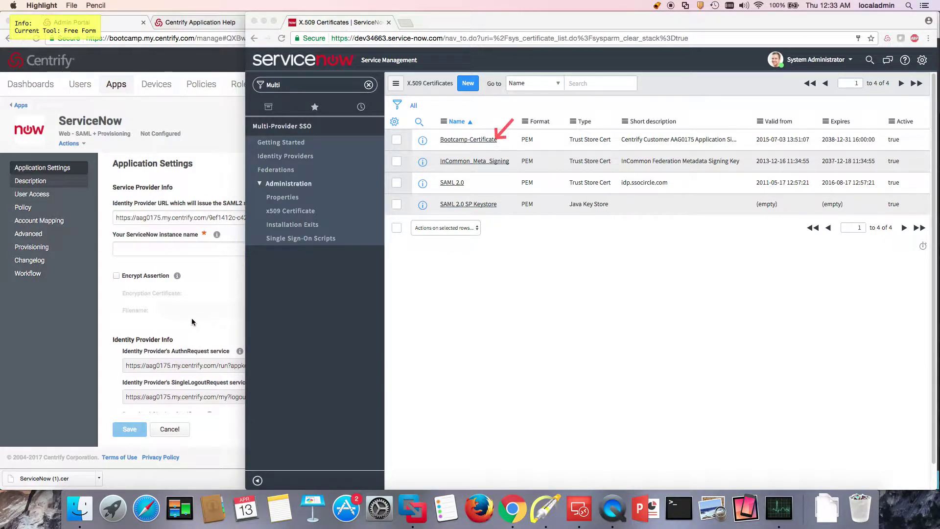
key("Escape")
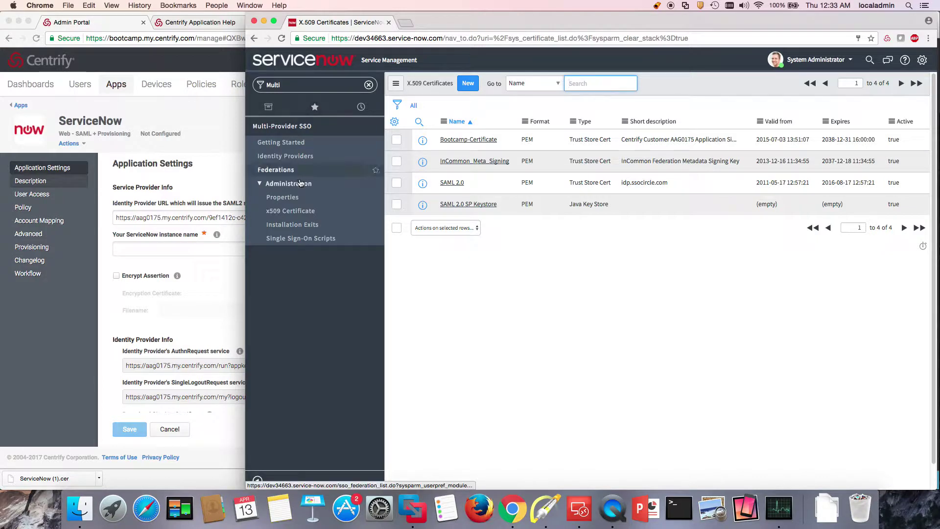
Open the Identity Providers list and select the instance name dev34663 in the address bar for copying
left_click(305, 157)
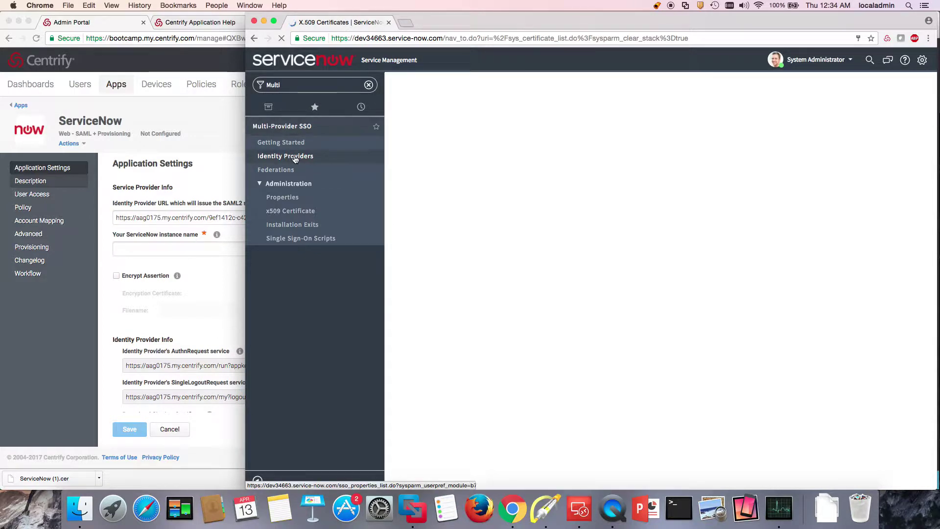
left_click(294, 158)
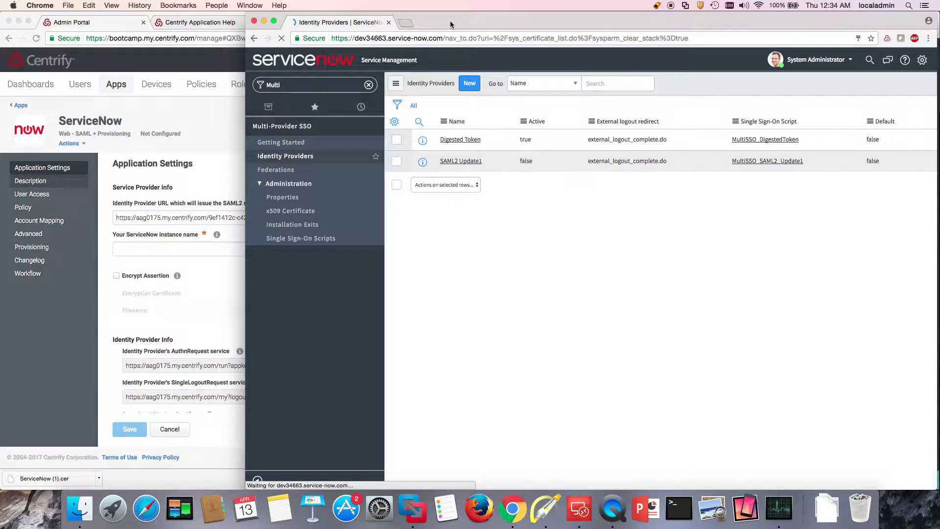
left_click_drag(451, 22, 590, 22)
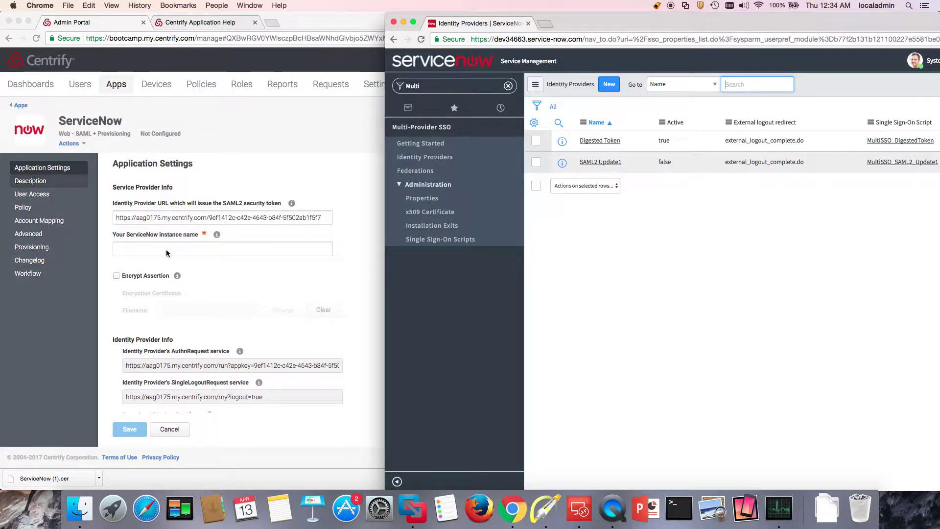
double_click(510, 39)
right_click(511, 39)
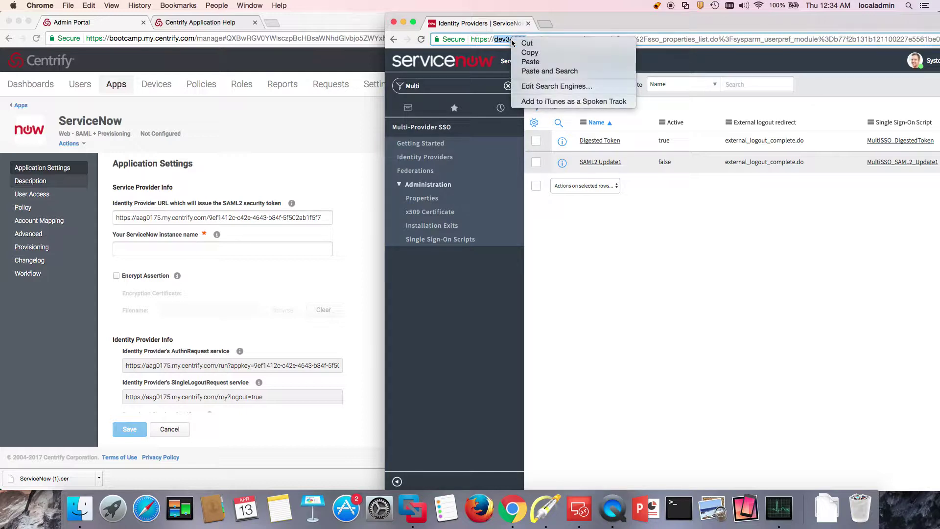
Copy dev34663 and paste it into Centrify's ServiceNow instance name field
left_click(525, 52)
left_click(132, 249)
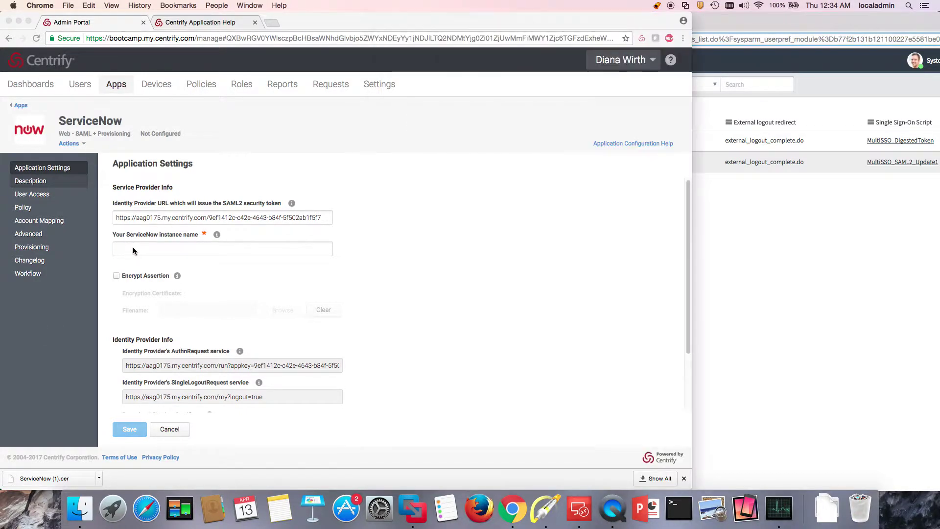
left_click(127, 248)
right_click(126, 249)
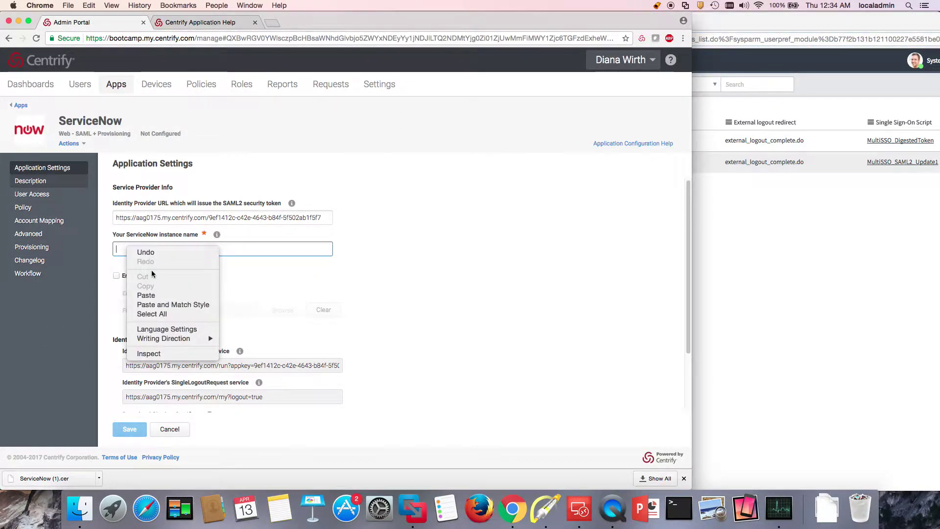
left_click(152, 293)
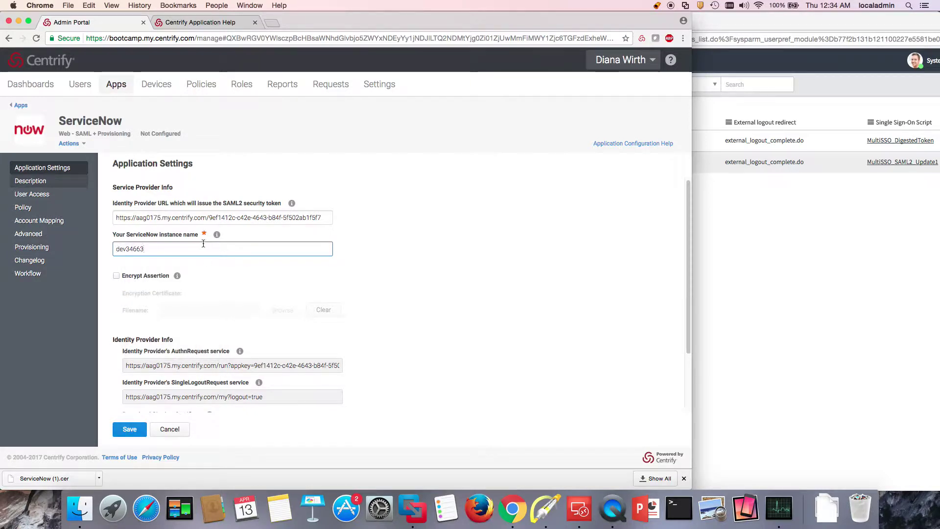
Copy the full Identity Provider URL from Centrify's application settings
left_click(277, 218)
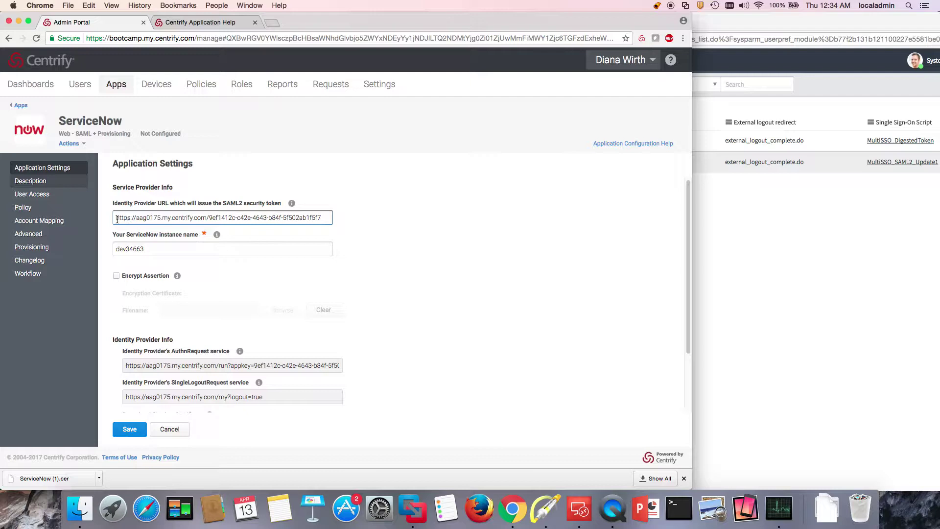
left_click_drag(118, 219, 335, 225)
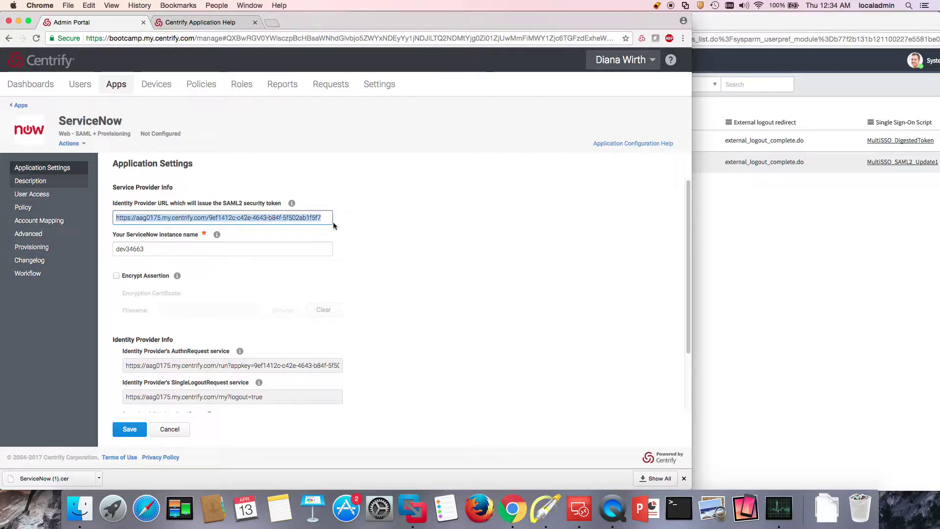
right_click(283, 223)
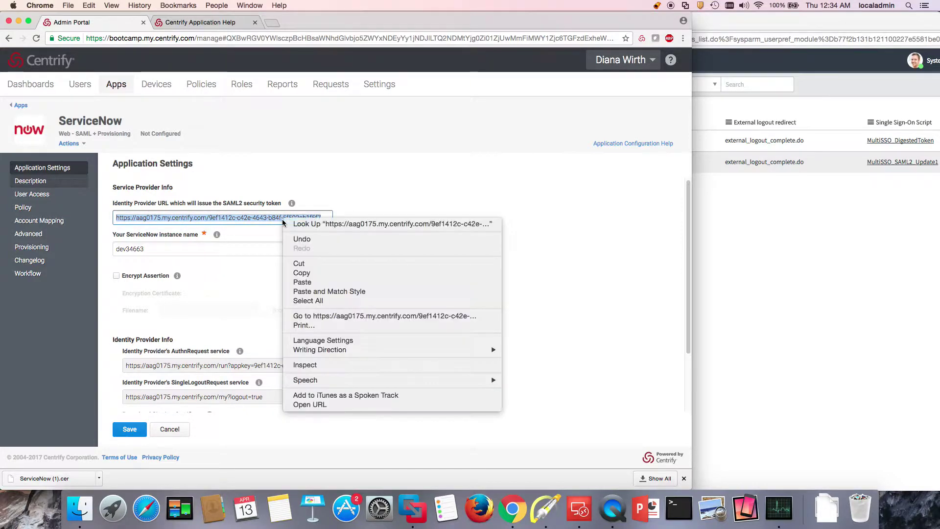
left_click(301, 273)
left_click(911, 293)
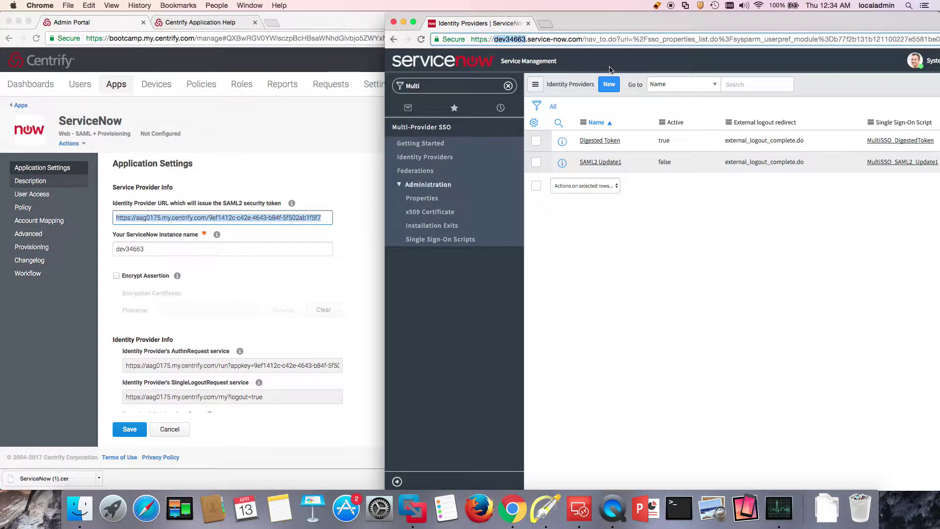
Create a new SAML2 Update1 identity provider and cancel the metadata import
left_click_drag(642, 23, 582, 23)
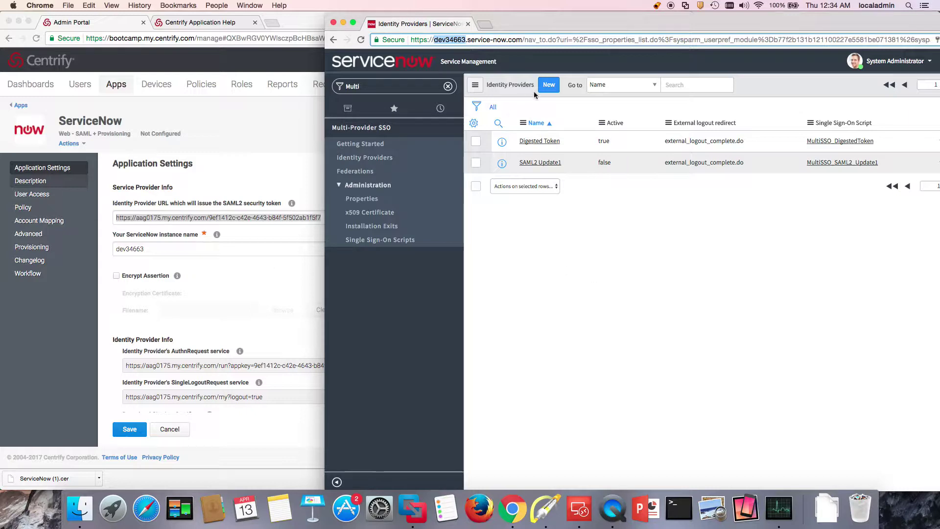
left_click(549, 87)
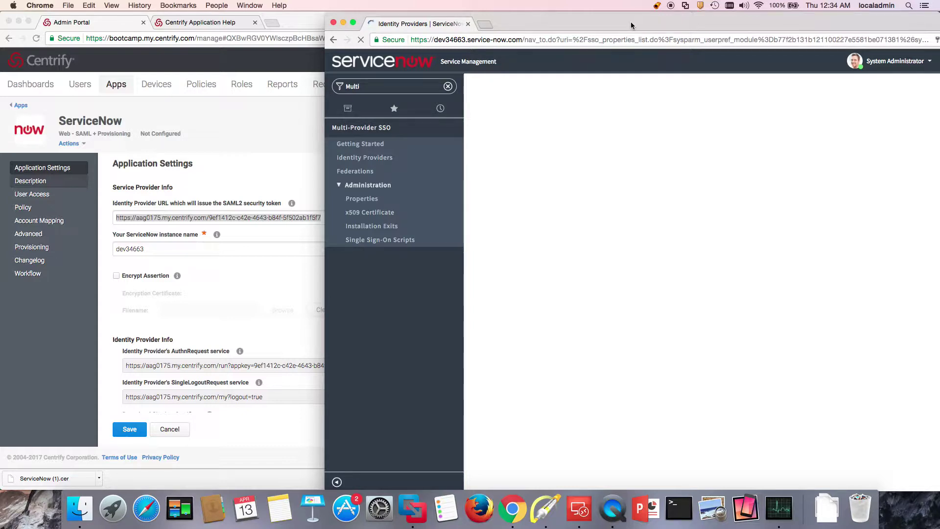
left_click_drag(630, 22, 535, 16)
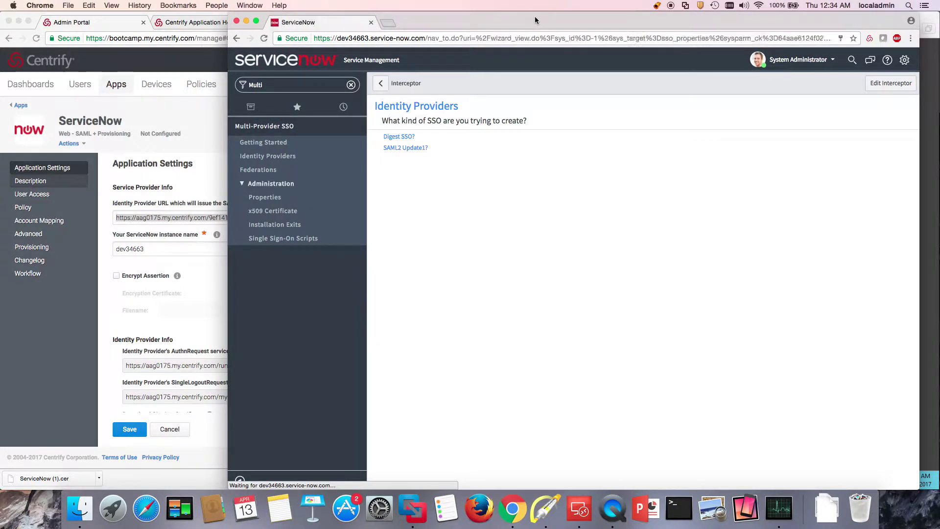
left_click(412, 149)
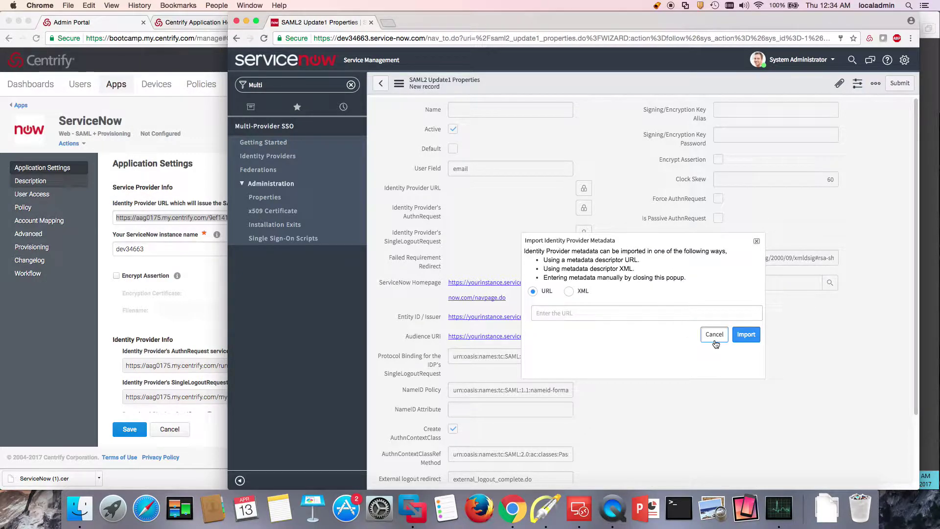
left_click(714, 335)
Name the provider Bootcamp-Centrify-X and change User Field from email to user_name
left_click(475, 108)
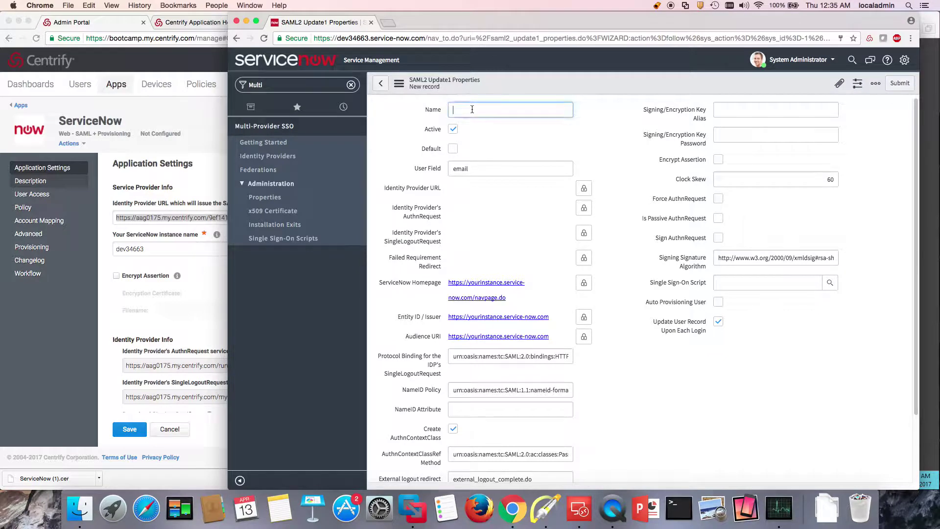
type("Bootcamp-Centrify-X")
double_click(479, 170)
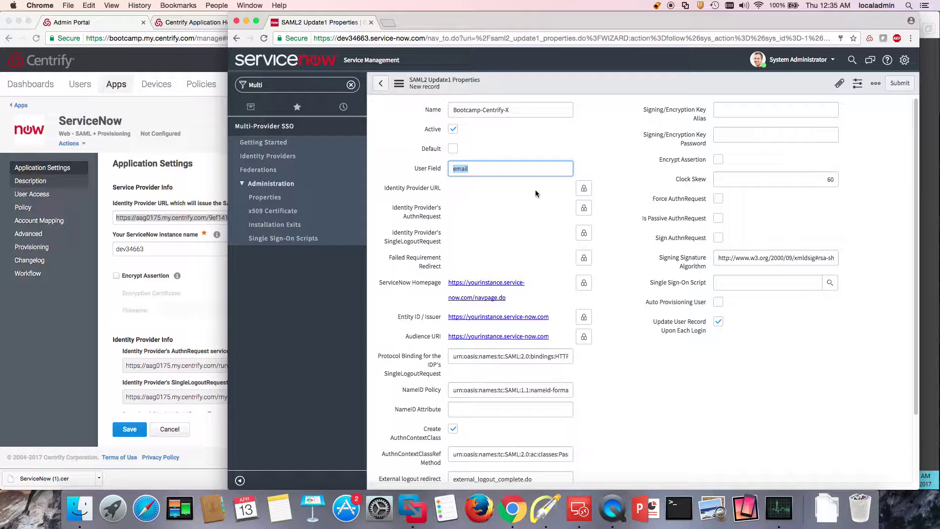
type("user_name")
Unlock the Identity Provider URL field and paste in Centrify's Identity Provider URL
left_click(584, 189)
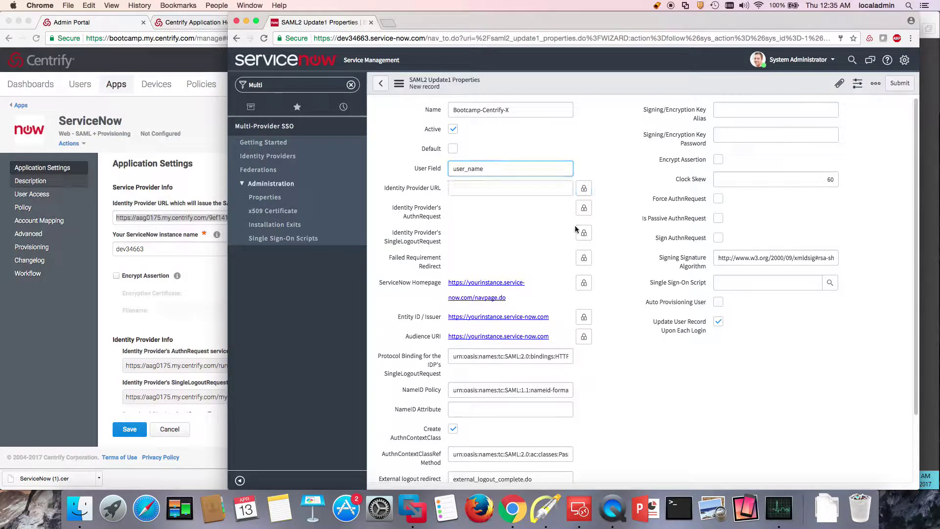
left_click(486, 188)
key("super+v")
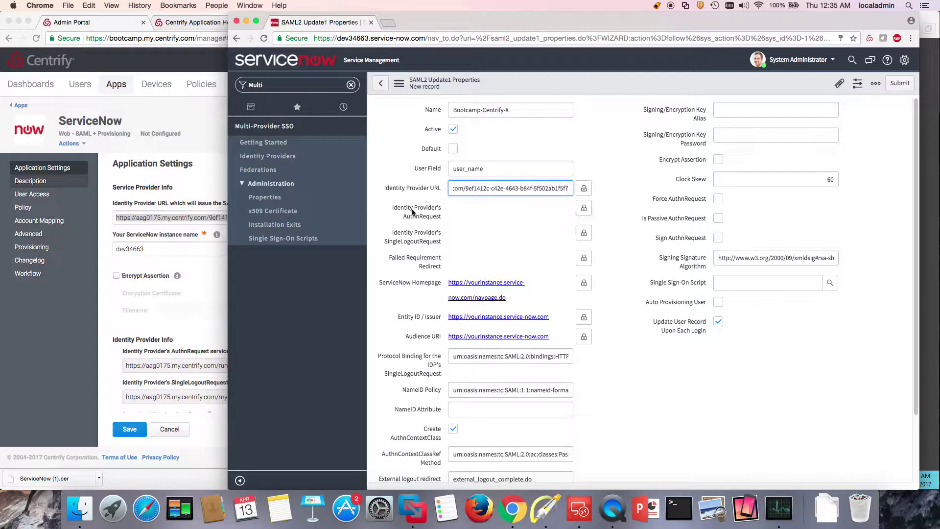
Select the whole AuthnRequest service URL in Centrify's application settings for copying
left_click(171, 323)
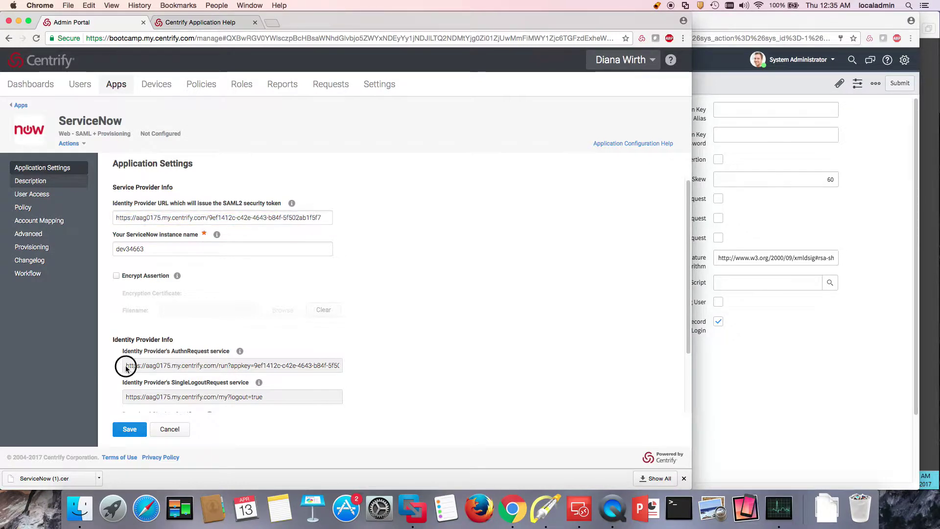
left_click_drag(123, 365, 357, 366)
triple_click(342, 365)
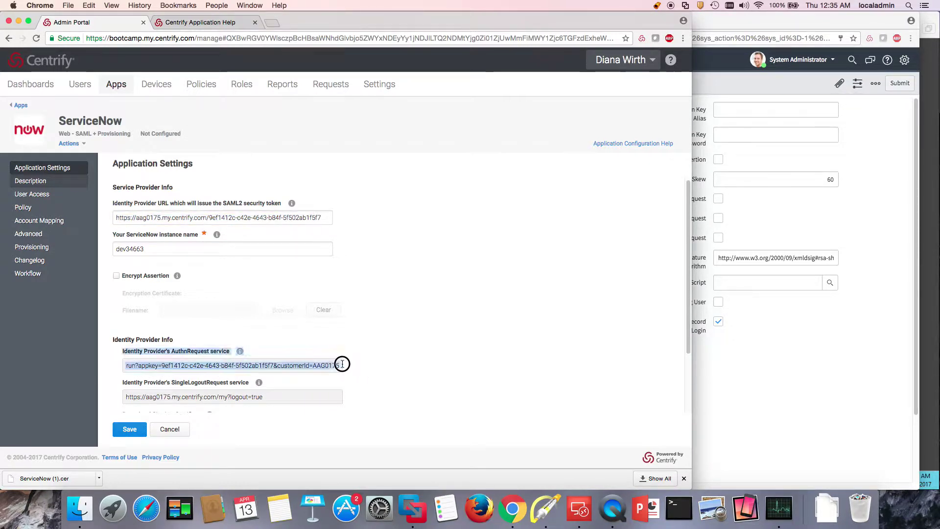
left_click(336, 369)
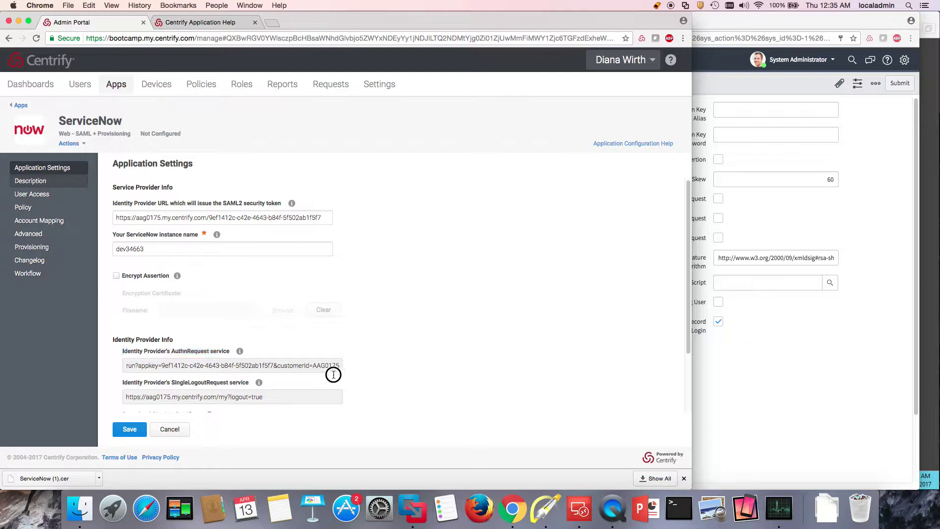
triple_click(338, 367)
left_click(340, 371)
left_click_drag(339, 369, 146, 371)
right_click(157, 365)
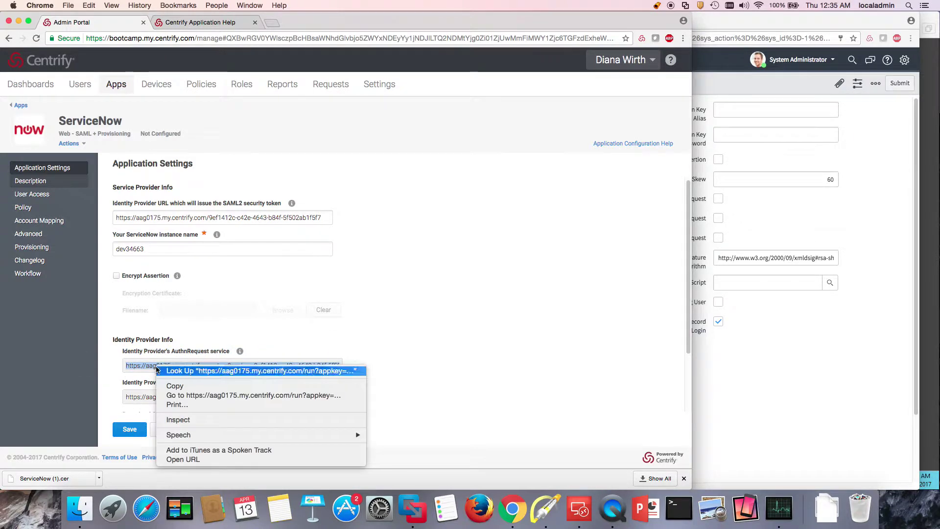
Paste the Centrify AuthnRequest URL into the AuthnRequest and Failed Requirement Redirect fields
left_click(175, 385)
left_click(821, 374)
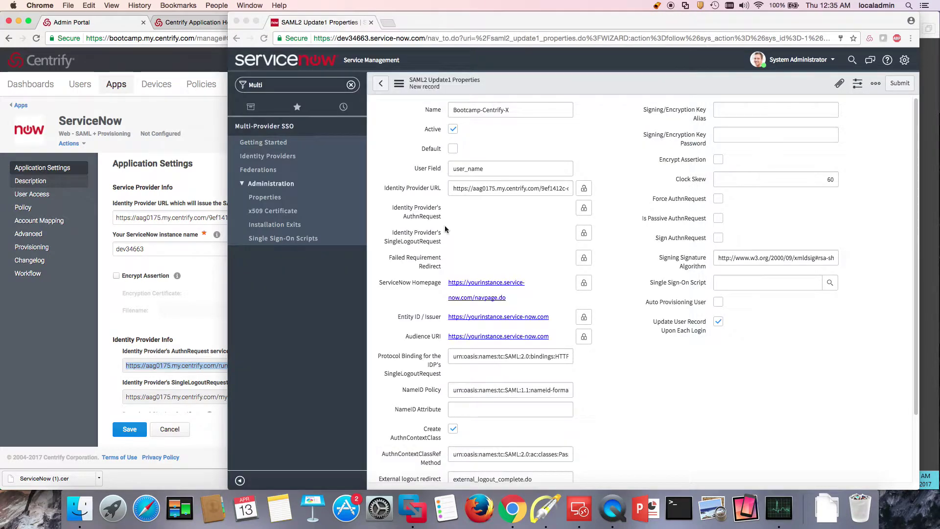
left_click(589, 210)
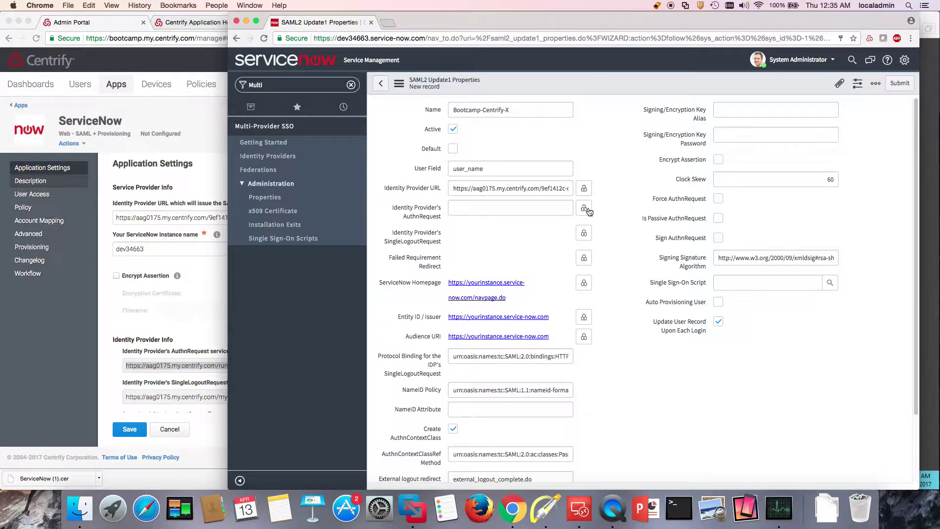
left_click(483, 208)
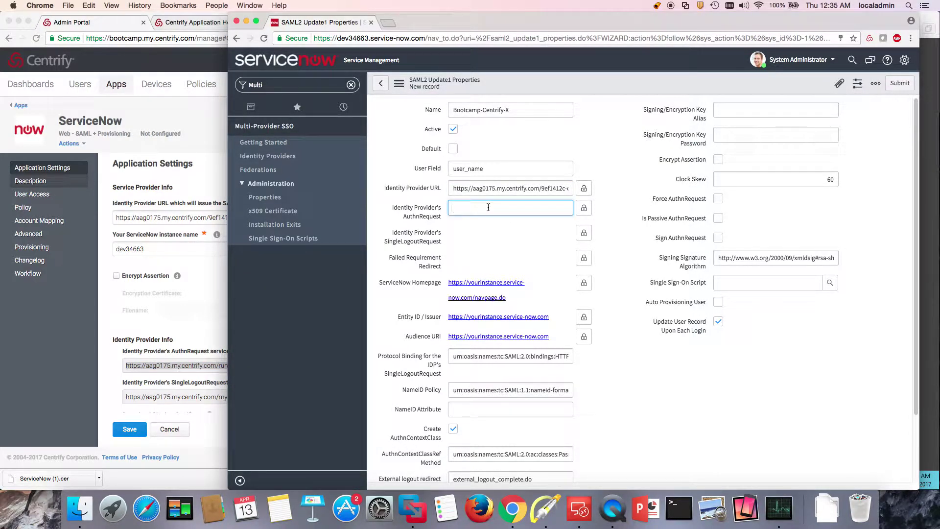
key("super+v")
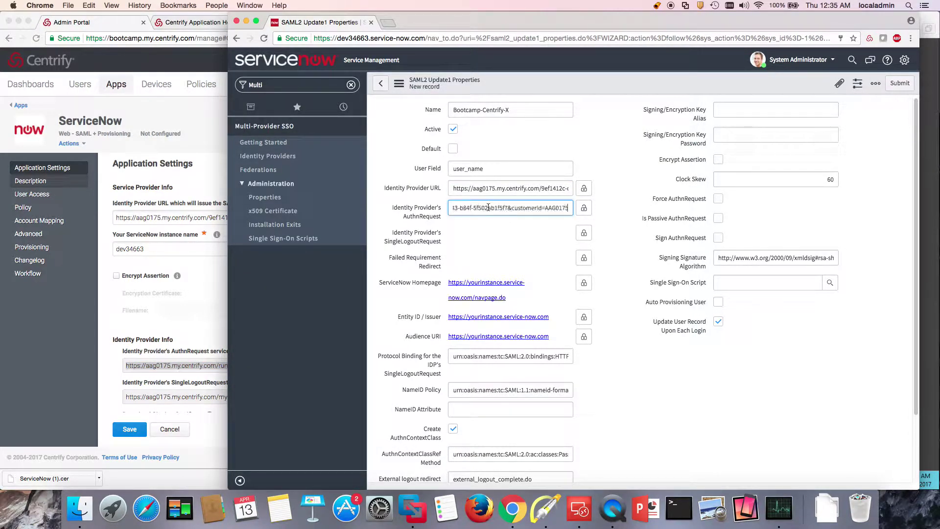
left_click(584, 257)
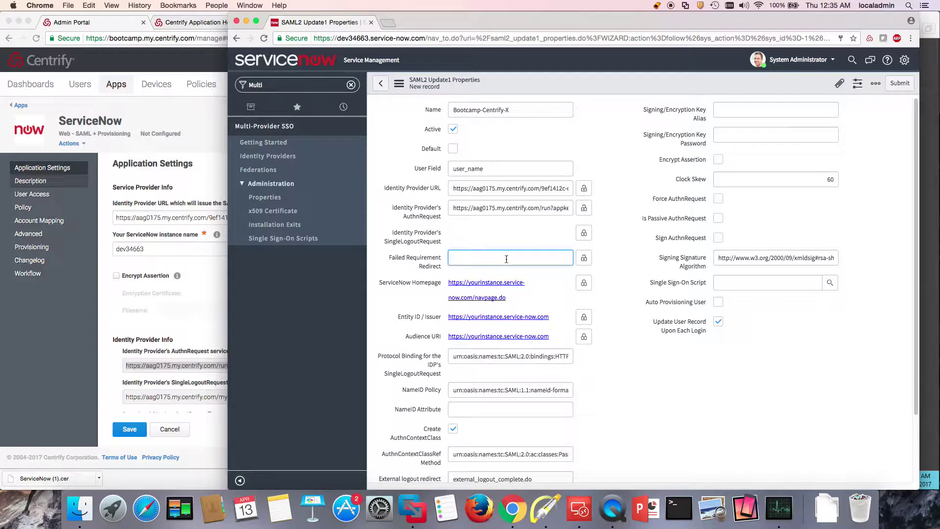
key("super+v")
Copy Centrify's logout URL and paste it into the SingleLogoutRequest field
left_click(187, 327)
left_click_drag(268, 399, 118, 397)
key("super+c")
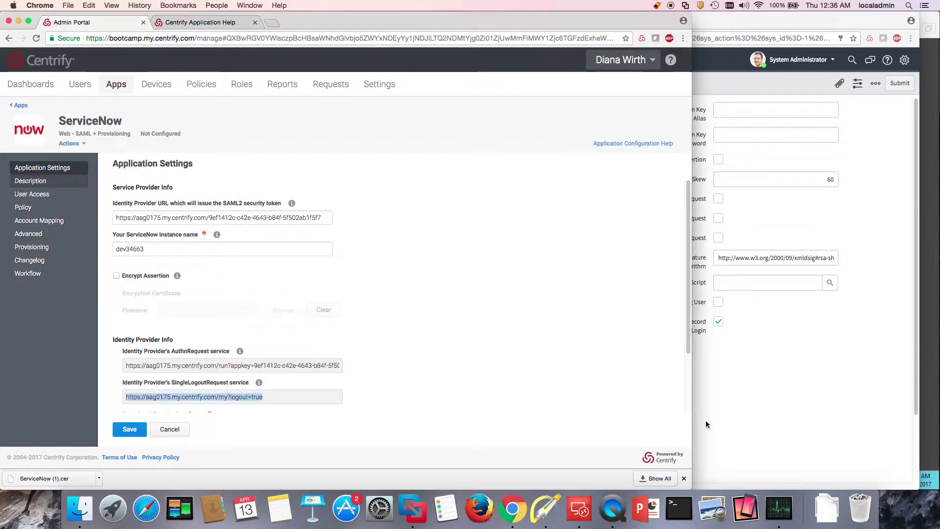
left_click(784, 407)
left_click(575, 234)
left_click(464, 236)
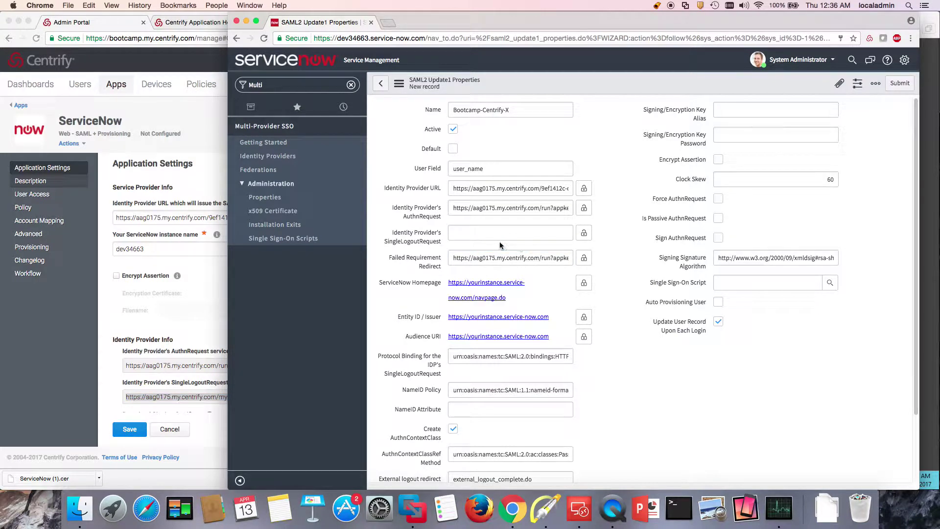
left_click(465, 235)
key("super+v")
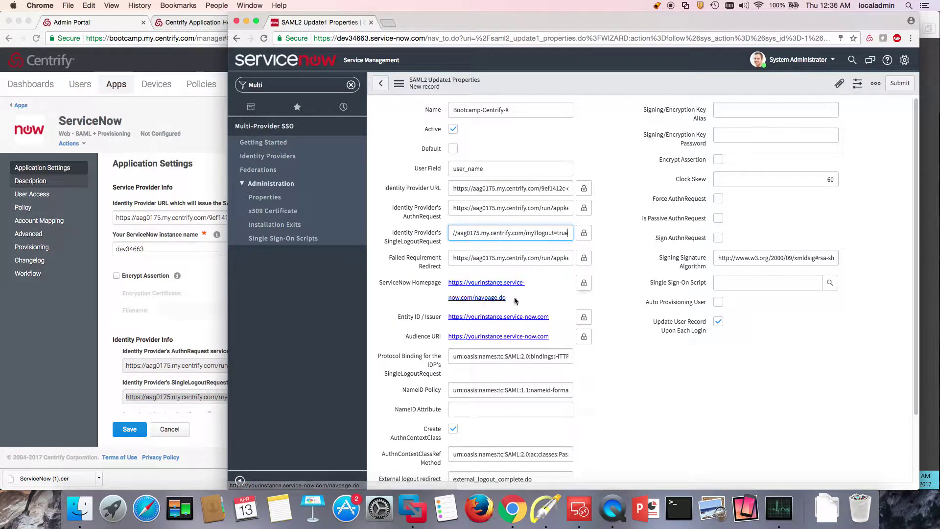
Copy dev34663 from Centrify and replace 'yourinstance' with it in the ServiceNow Homepage URL
left_click(128, 249)
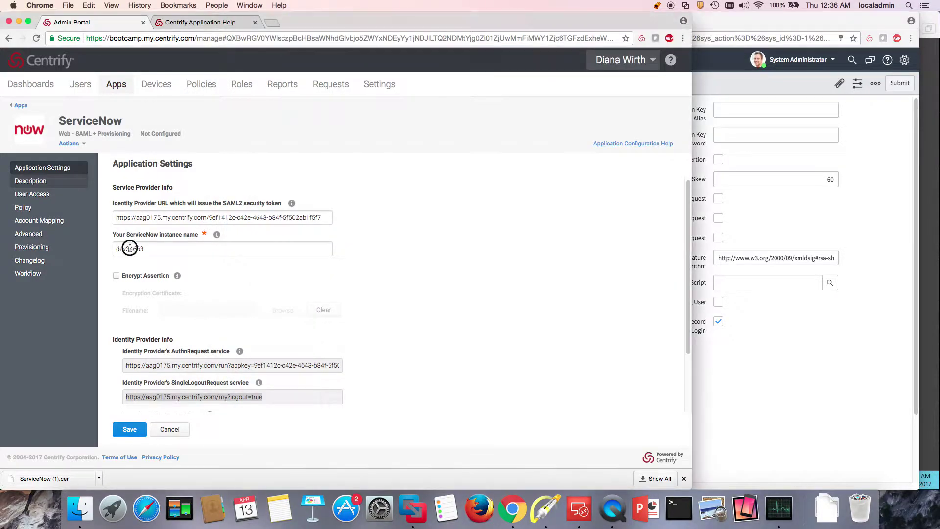
double_click(132, 250)
right_click(132, 249)
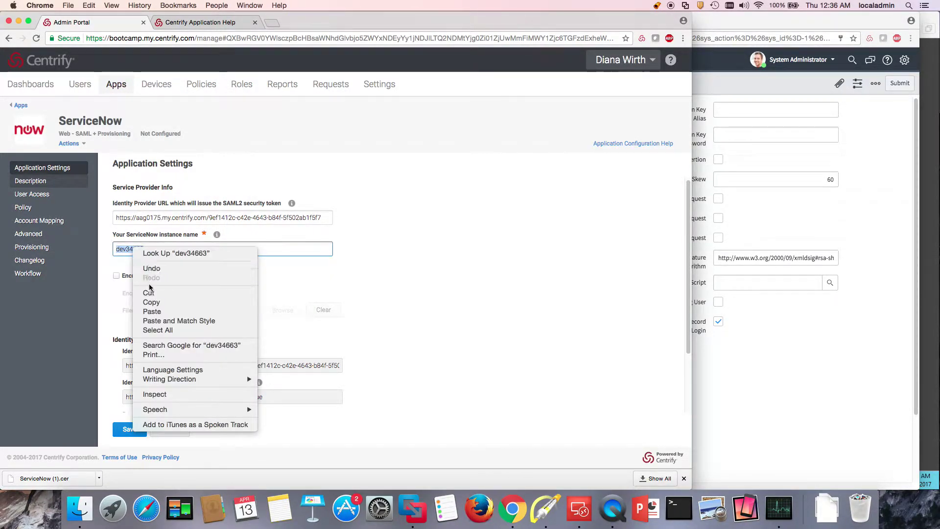
left_click(154, 304)
left_click(839, 322)
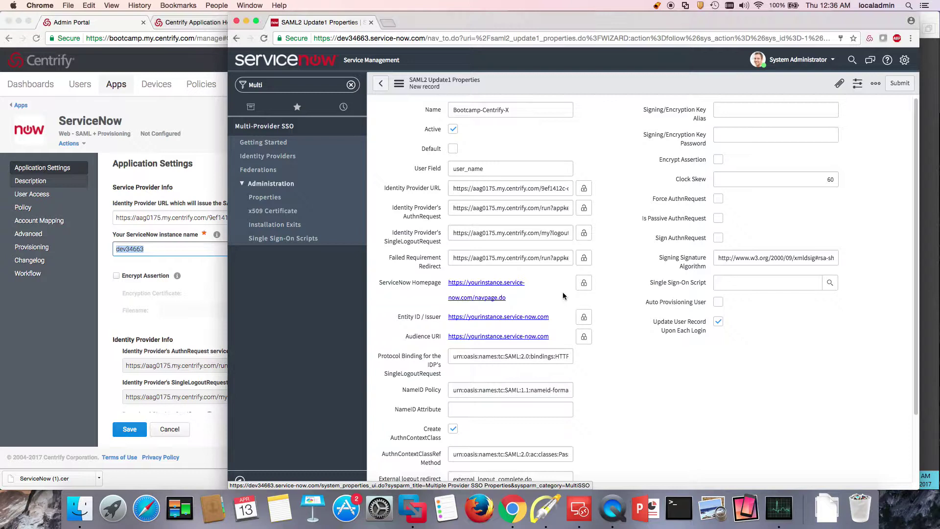
left_click(582, 284)
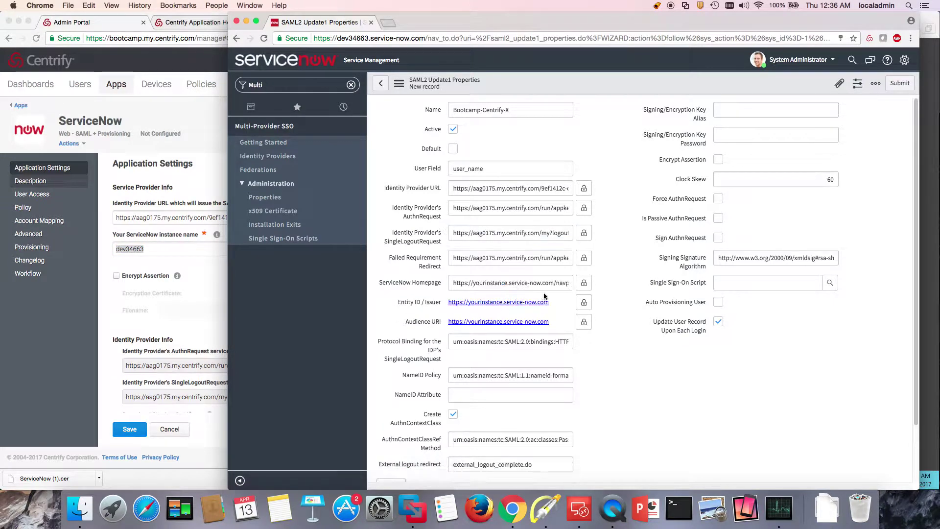
left_click(494, 284)
double_click(491, 284)
left_click(491, 283)
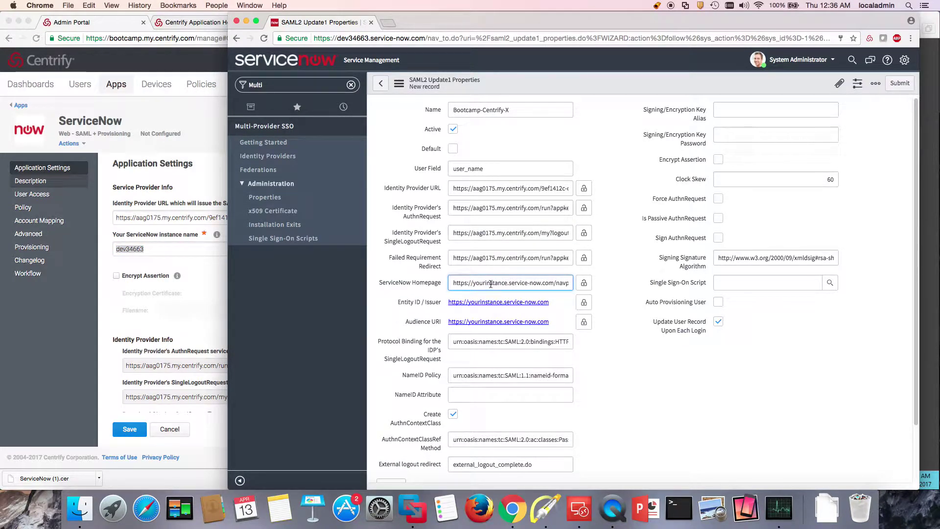
double_click(490, 283)
key("ctrl+v")
Replace 'yourinstance' with dev34663 in Entity ID / Issuer and Audience URI
left_click(584, 303)
left_click(492, 302)
double_click(492, 302)
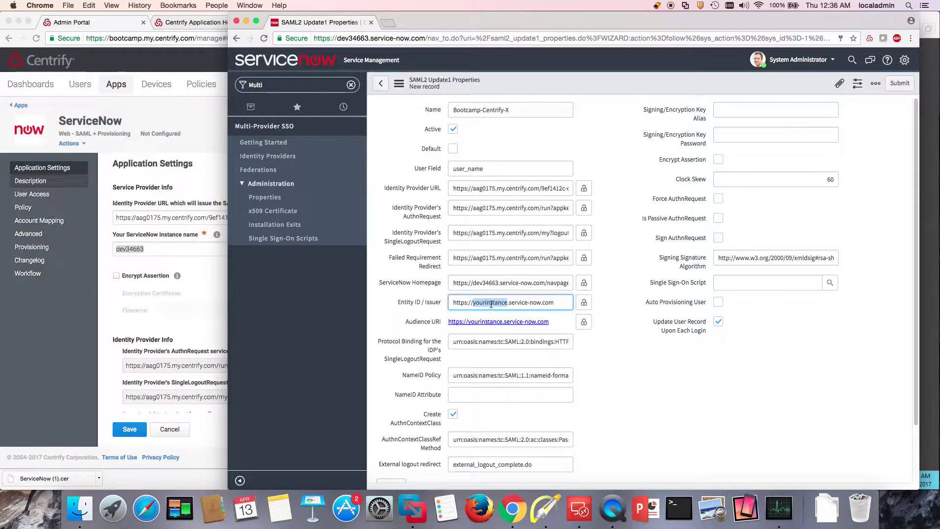
key("ctrl+v")
left_click(584, 322)
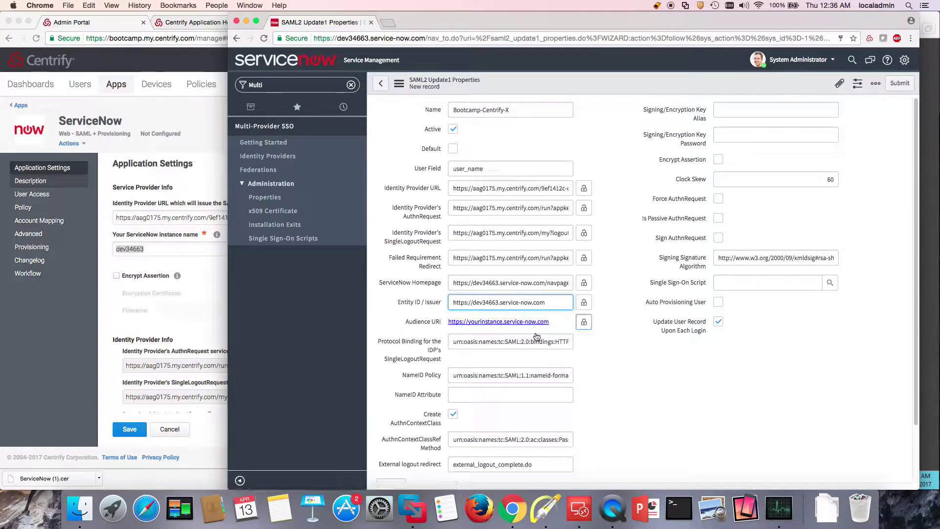
double_click(507, 327)
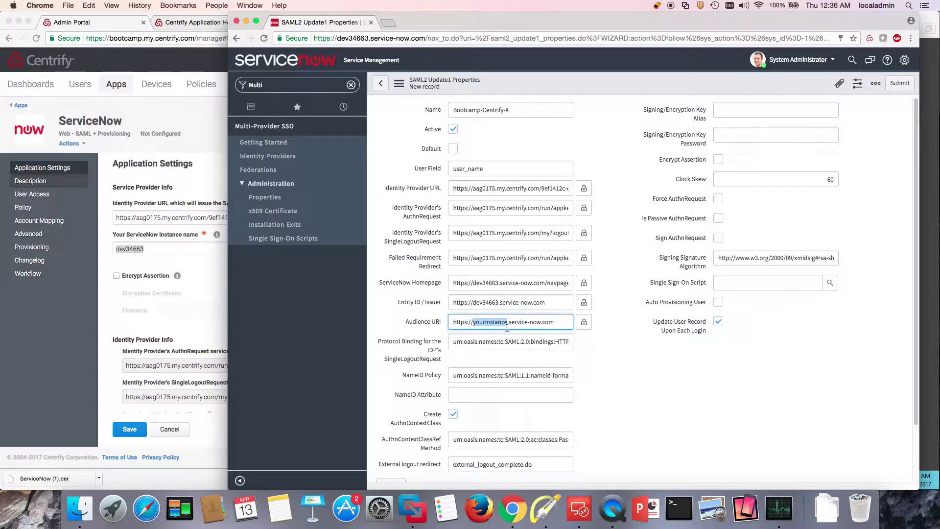
key("ctrl+v")
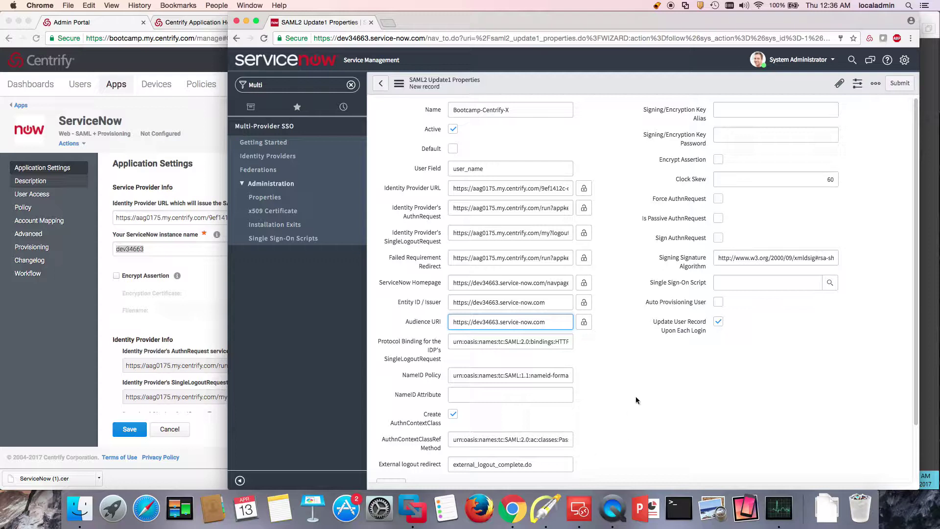
Choose MultiSSO_SAML2_Update1 from the Script Includes lookup for Single Sign-On Script
left_click(589, 372)
scroll(589, 372, "down", 1)
scroll(614, 379, "up", 1)
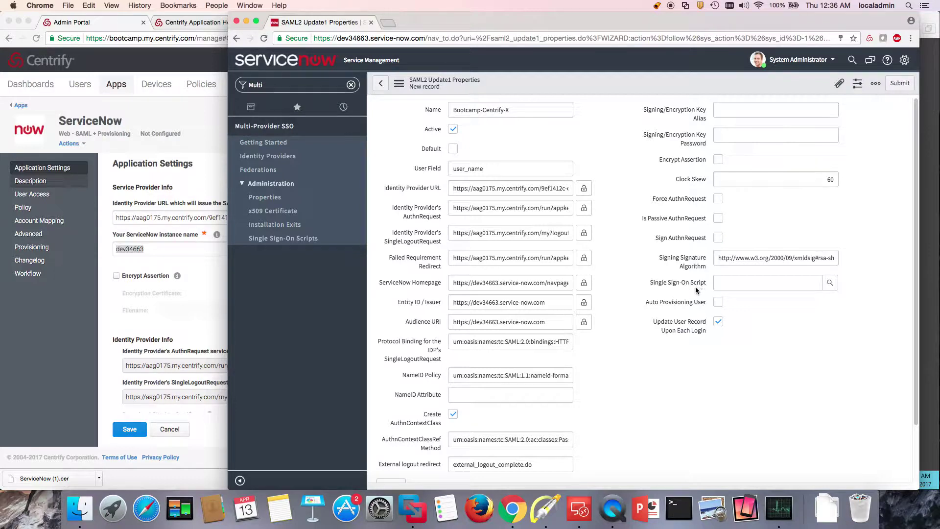
left_click(831, 284)
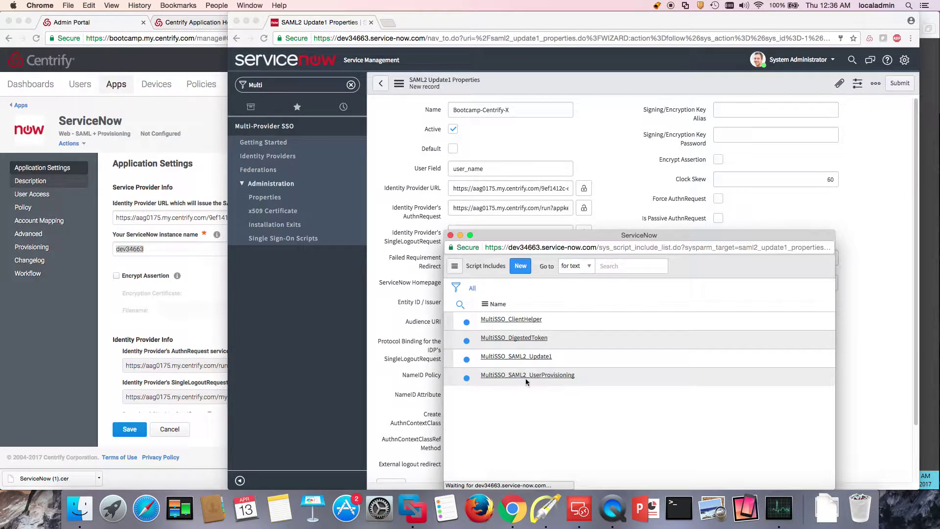
left_click(516, 357)
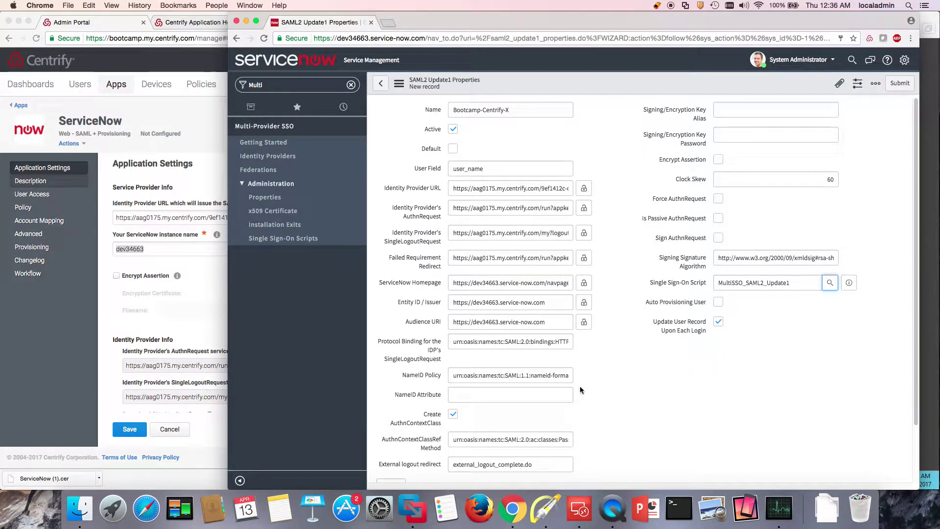
Review Centrify's settings, then scroll the ServiceNow form down to Submit
left_click(98, 323)
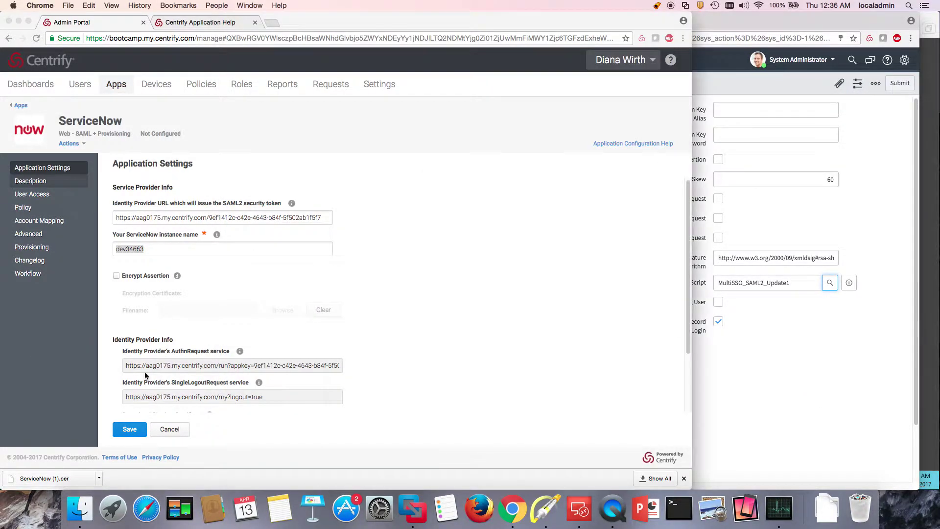
scroll(360, 389, "down", 2)
scroll(367, 389, "down", 1)
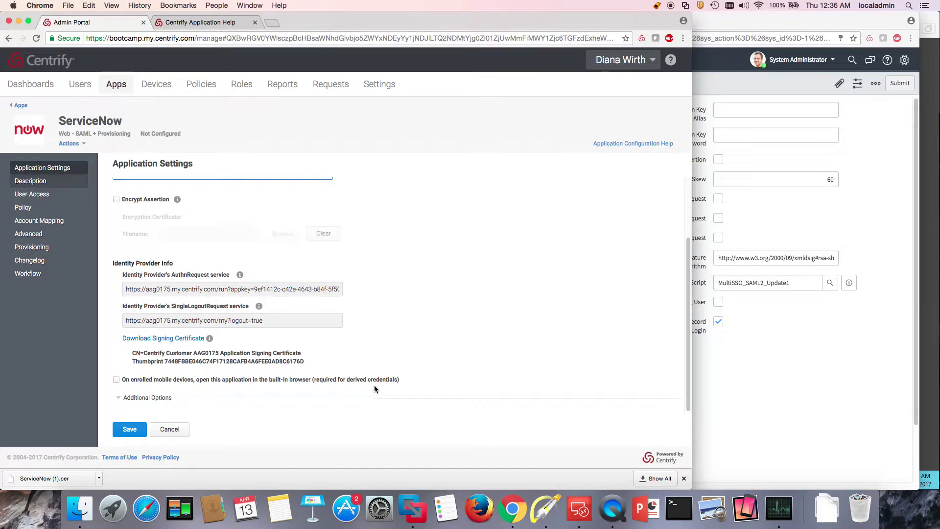
scroll(374, 385, "up", 3)
left_click(754, 376)
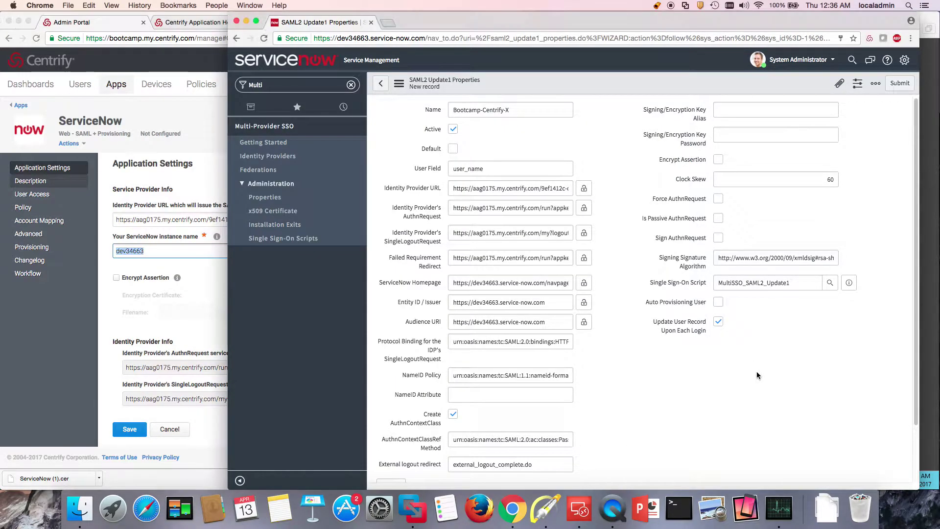
scroll(735, 371, "down", 3)
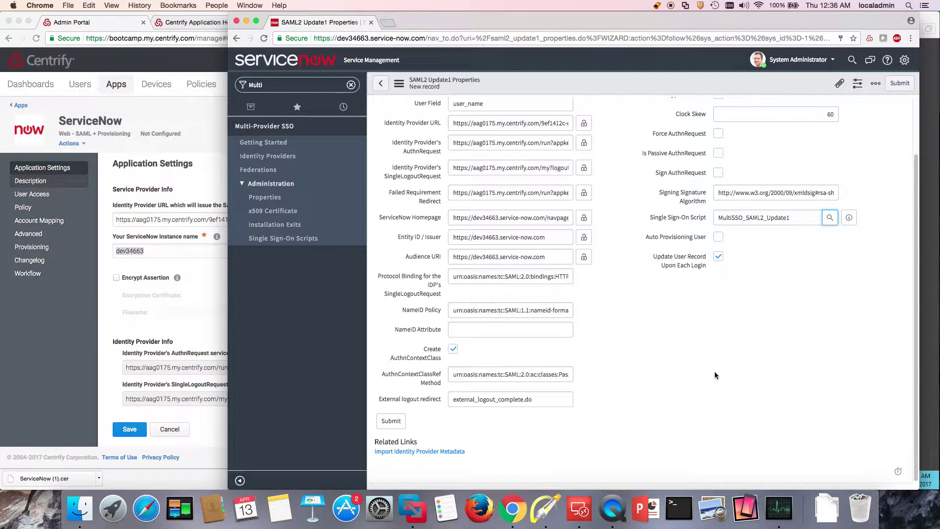
Submit the record, decline the password prompt, reopen Bootcamp-Centrify-X and edit its X.509 certificates
left_click(396, 425)
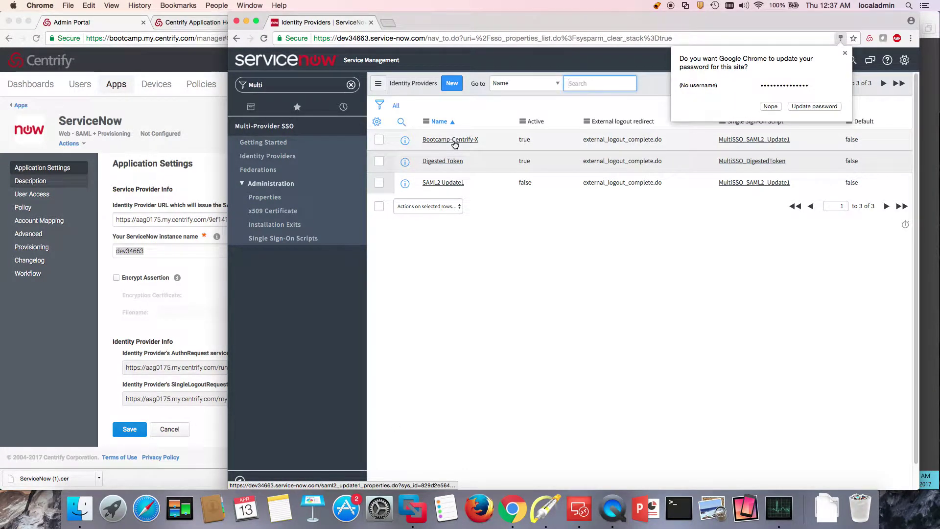
left_click(771, 106)
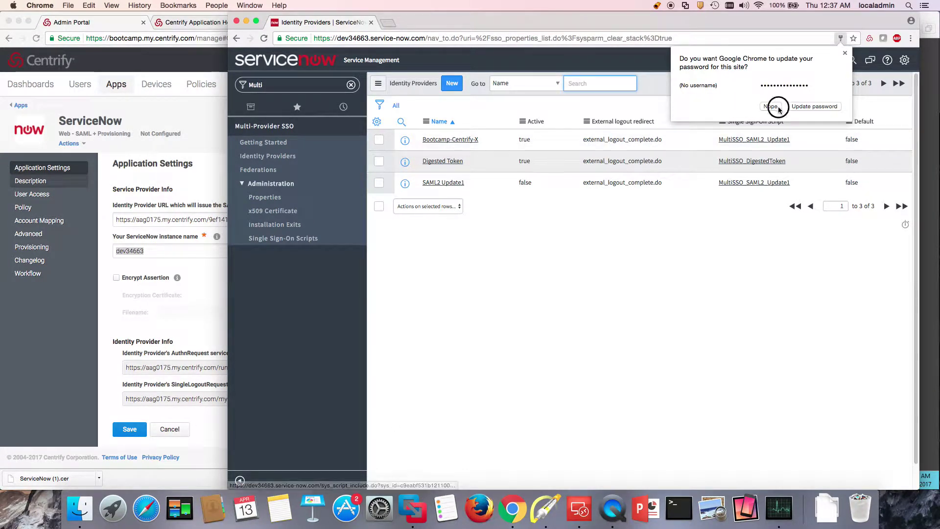
left_click(459, 141)
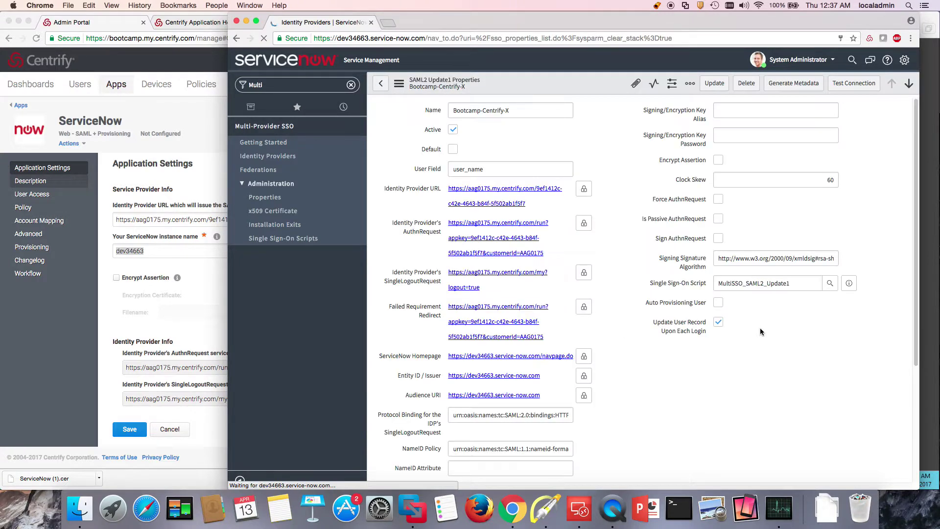
scroll(666, 383, "down", 5)
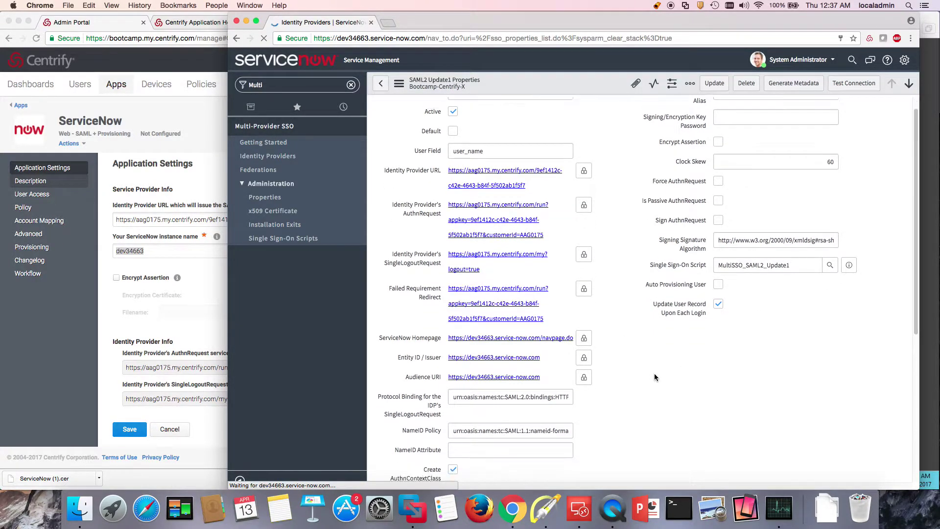
scroll(653, 374, "down", 3)
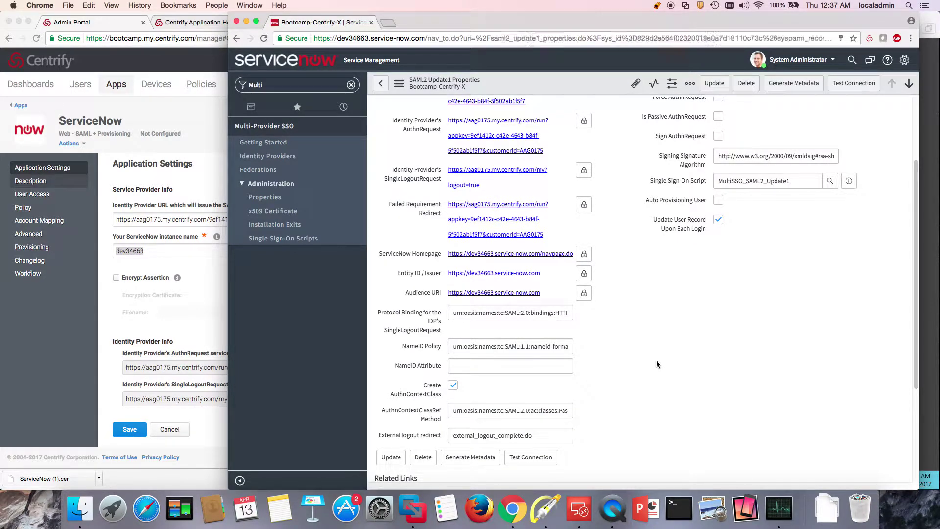
scroll(656, 360, "down", 4)
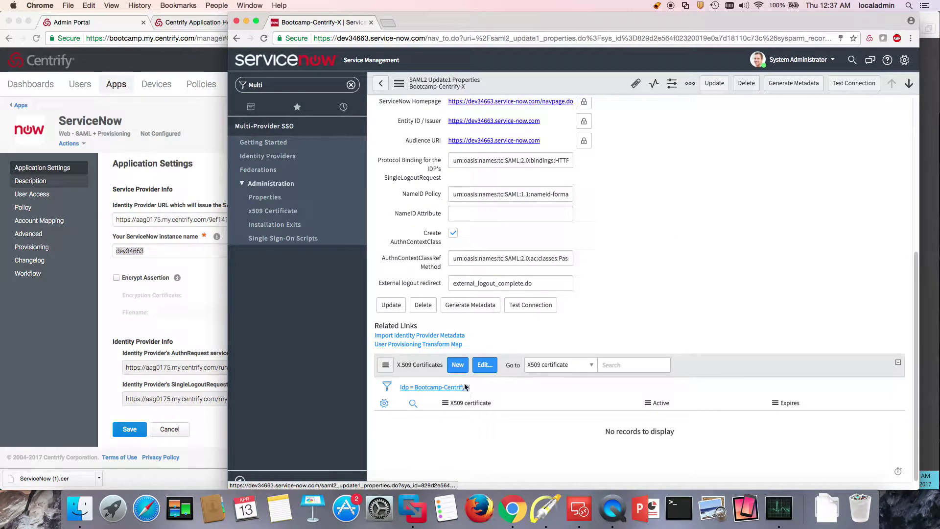
left_click(492, 367)
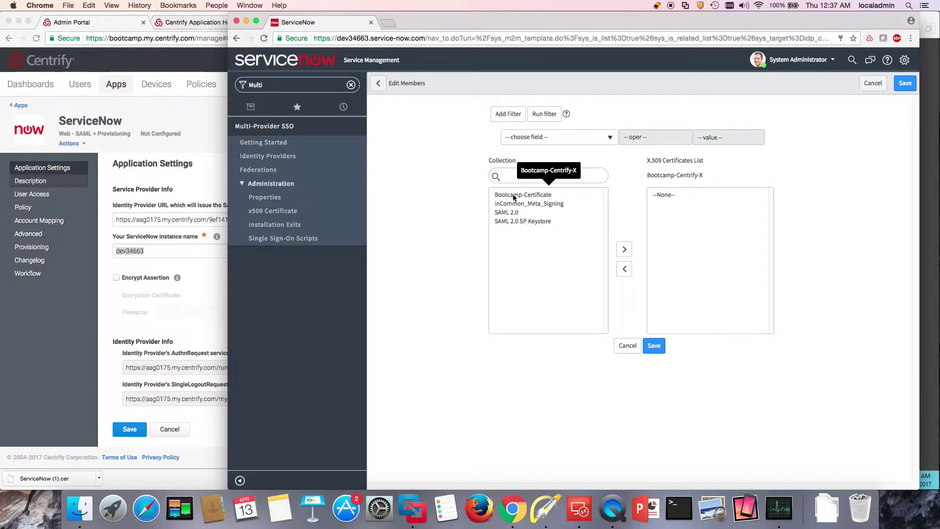
Move Bootcamp-Certificate from Collection into the provider's certificate list and save
left_click(522, 195)
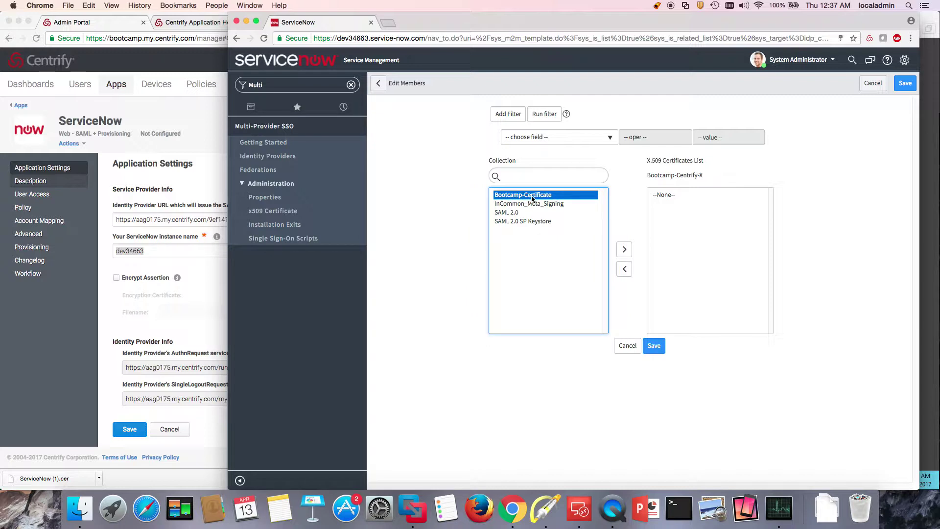
left_click(624, 251)
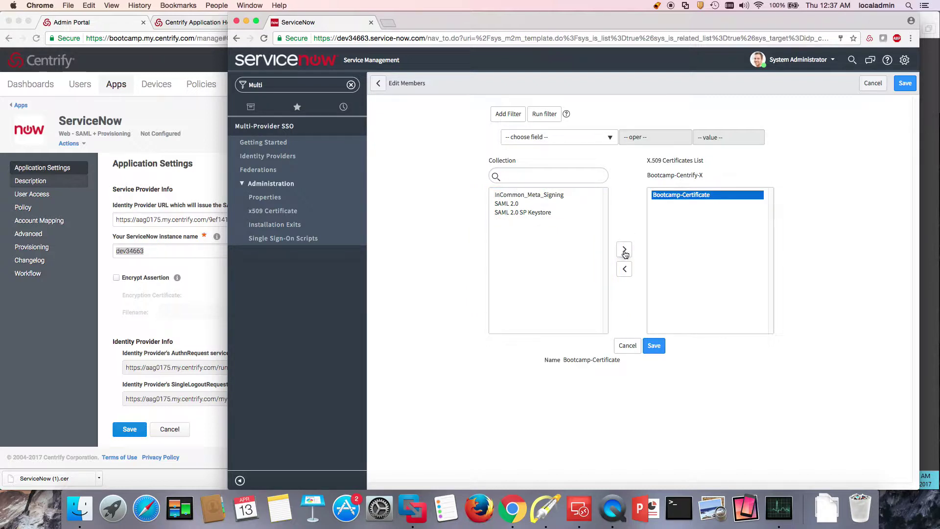
left_click(658, 350)
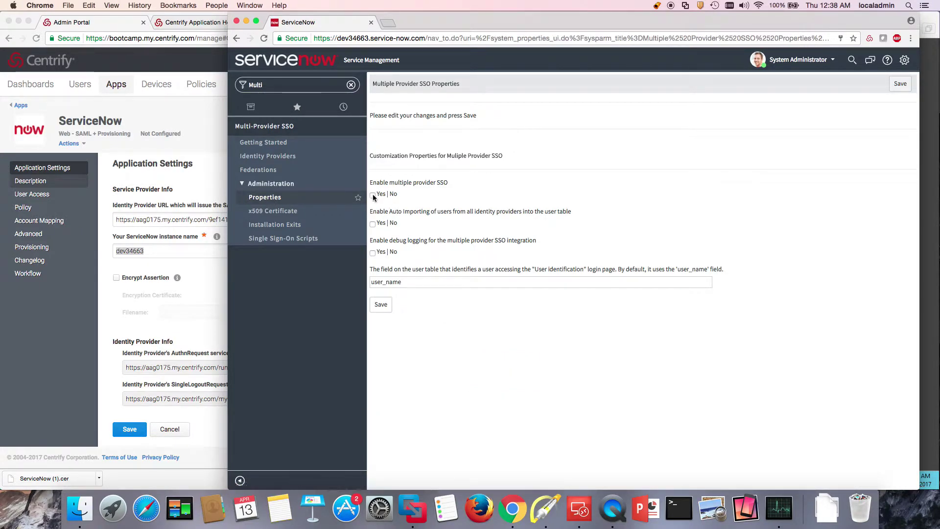
Set Enable multiple provider SSO to Yes and save the Multi-Provider SSO properties
left_click(373, 196)
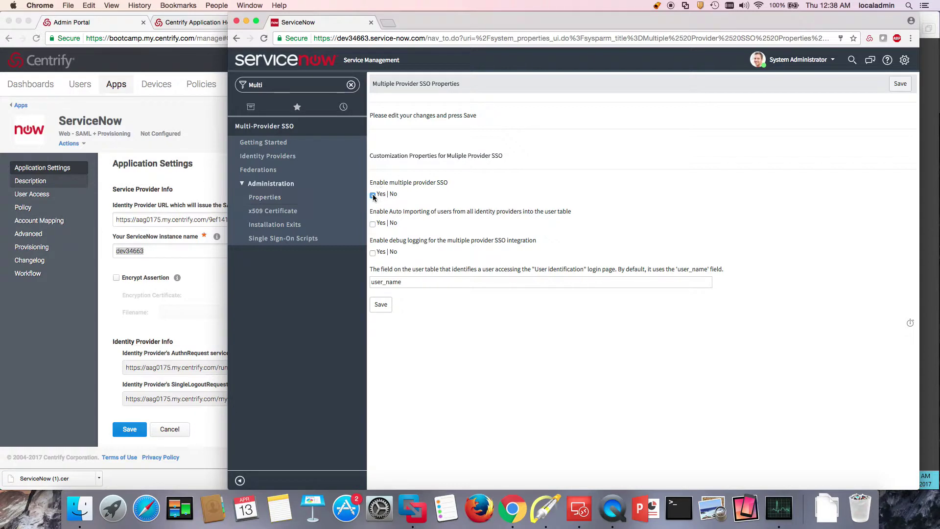
left_click(382, 309)
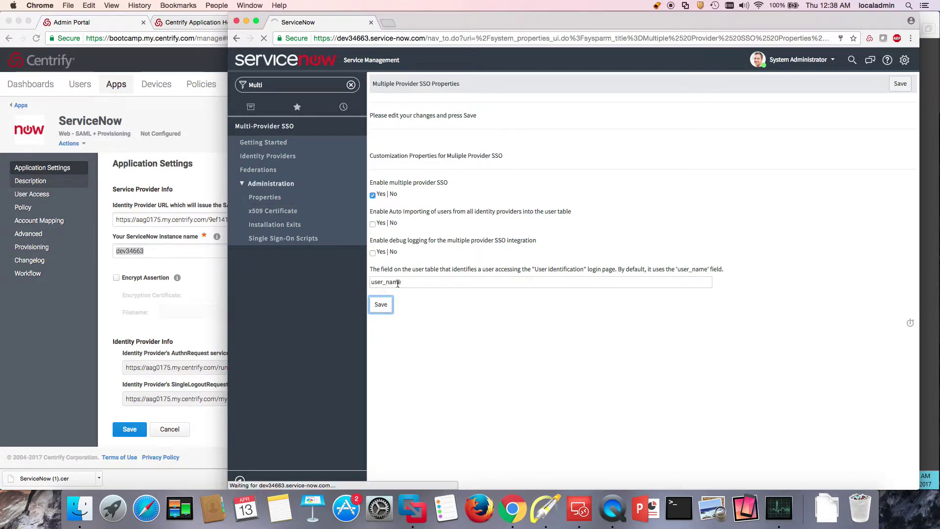